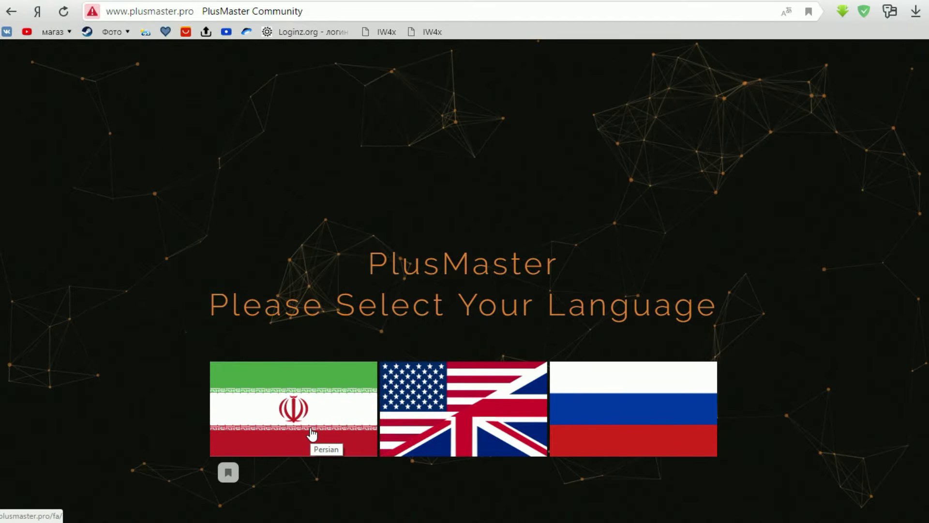
Switch the site to Russian and go to the Call of Duty: Ghosts entry.
click(675, 422)
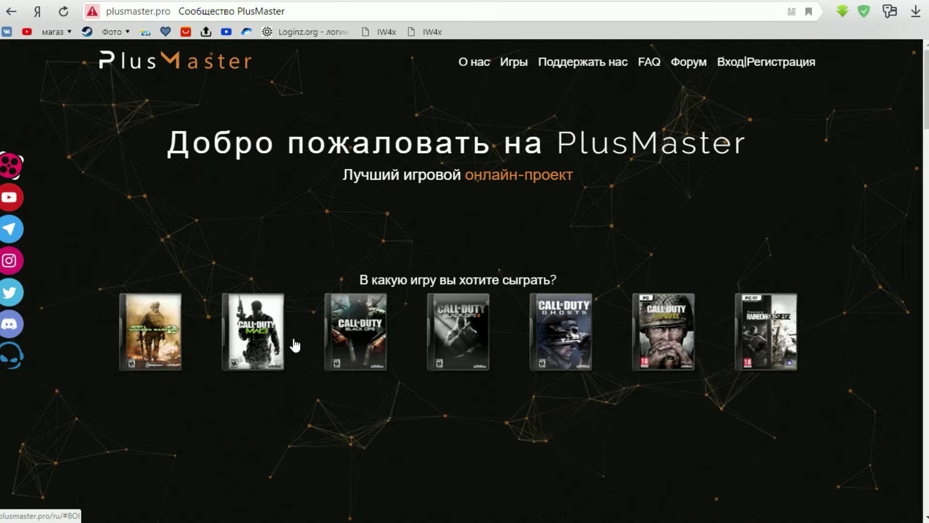
scroll(564, 391, down, 2)
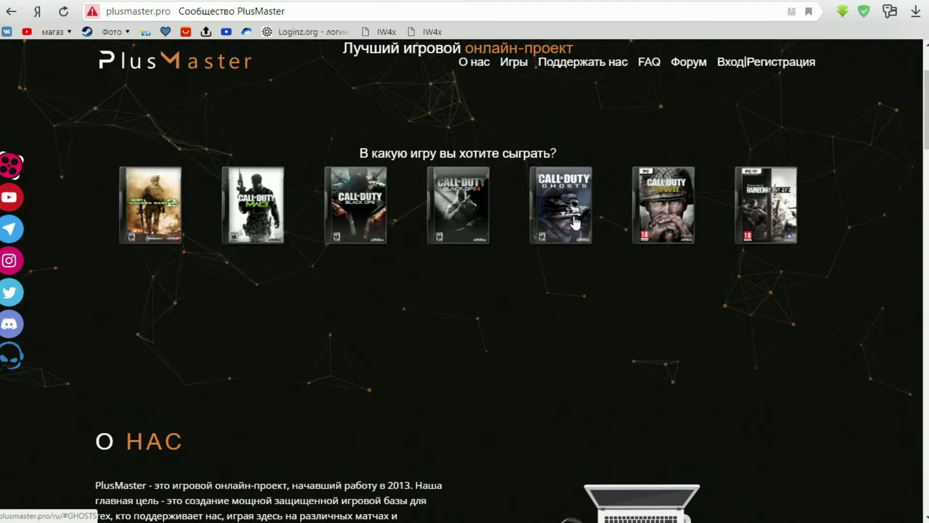
click(564, 206)
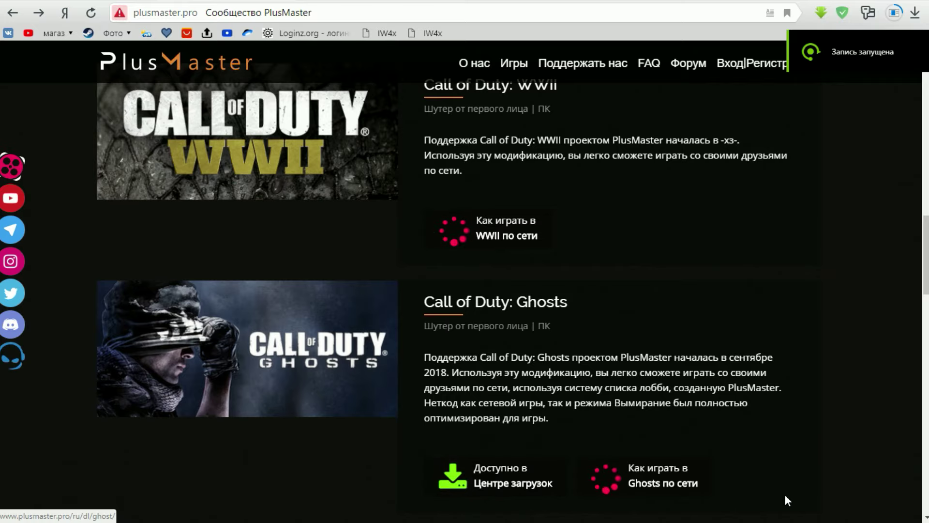
Read the Ghosts how-to-play-online instructions and try the launcher download link, which returns a 404.
click(658, 483)
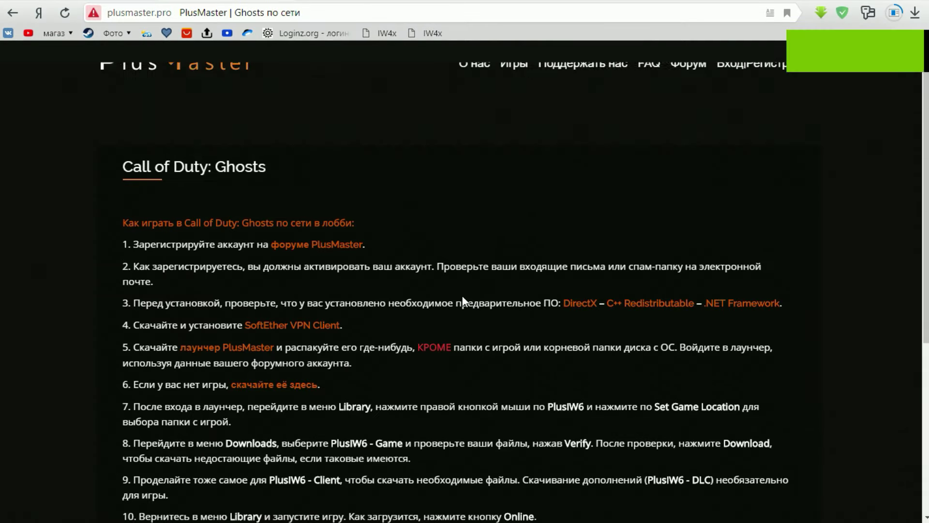
drag(191, 245, 399, 256)
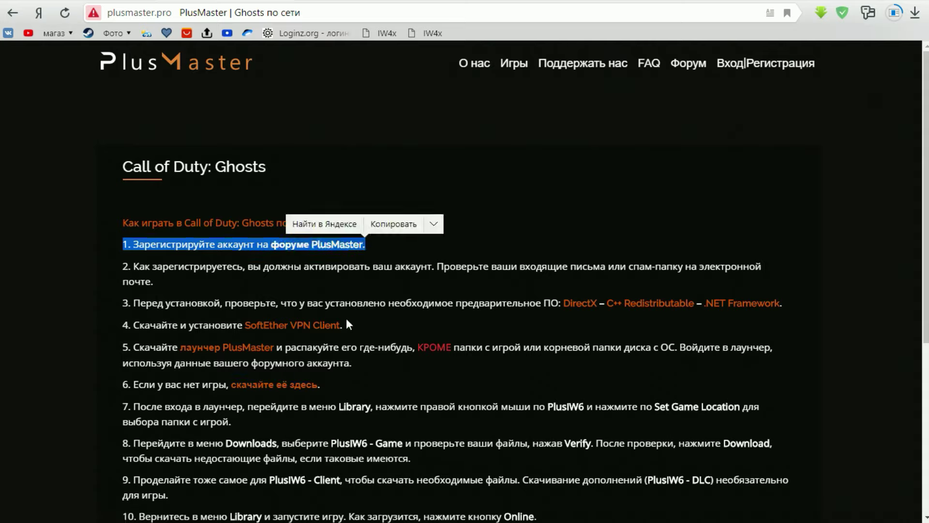
click(366, 297)
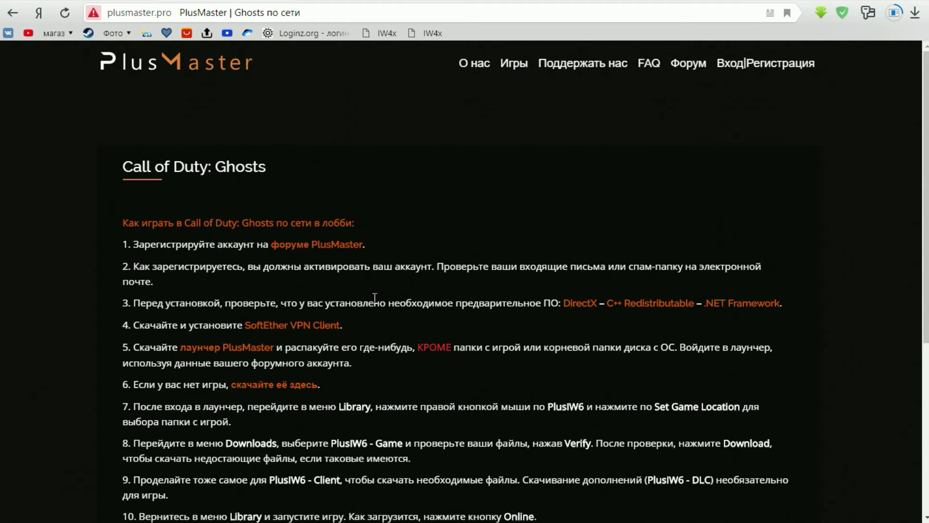
scroll(374, 296, down, 3)
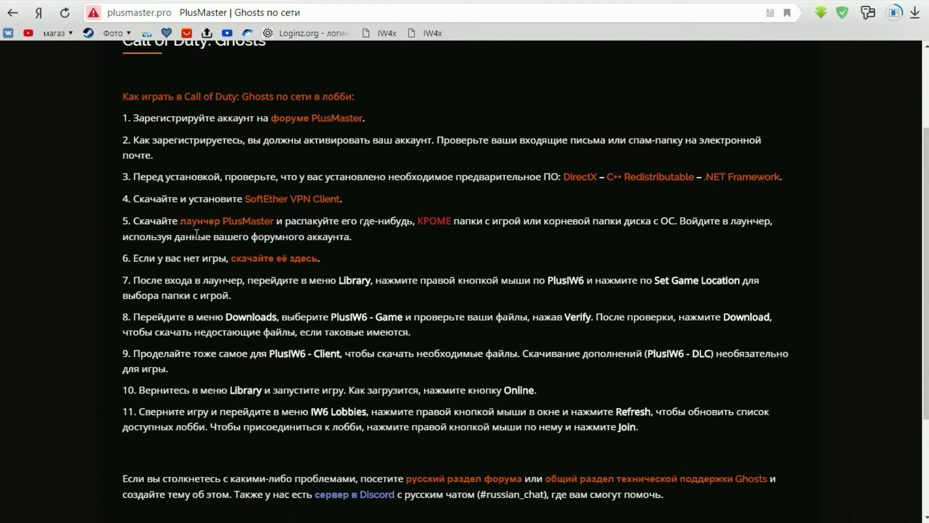
click(248, 223)
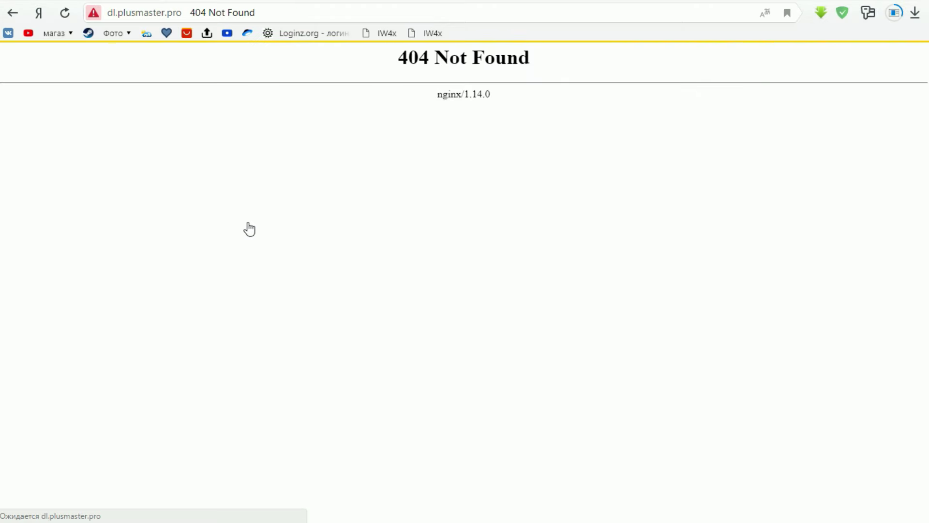
click(13, 15)
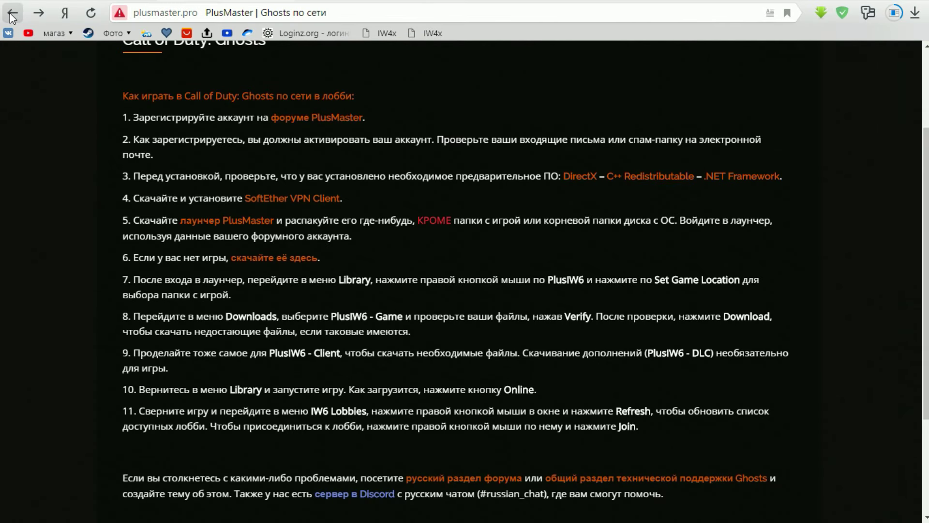
scroll(323, 170, up, 1)
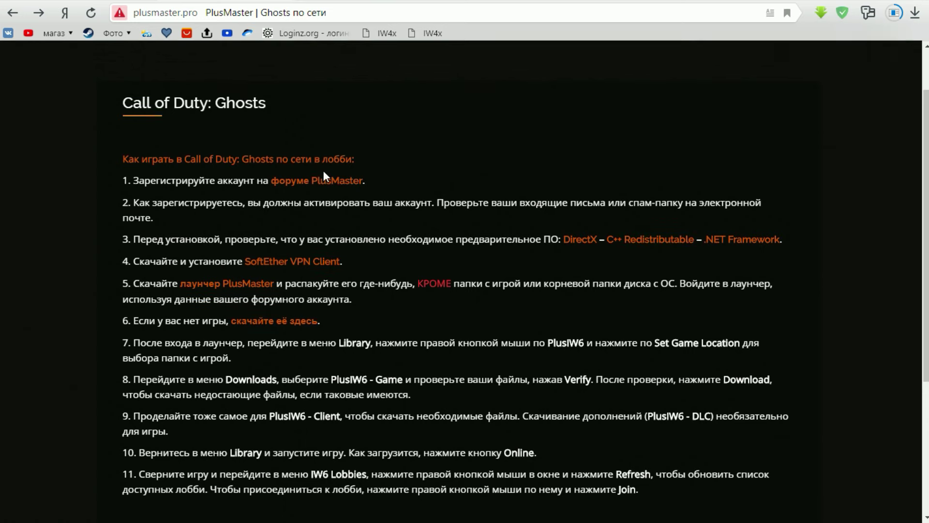
scroll(388, 187, up, 2)
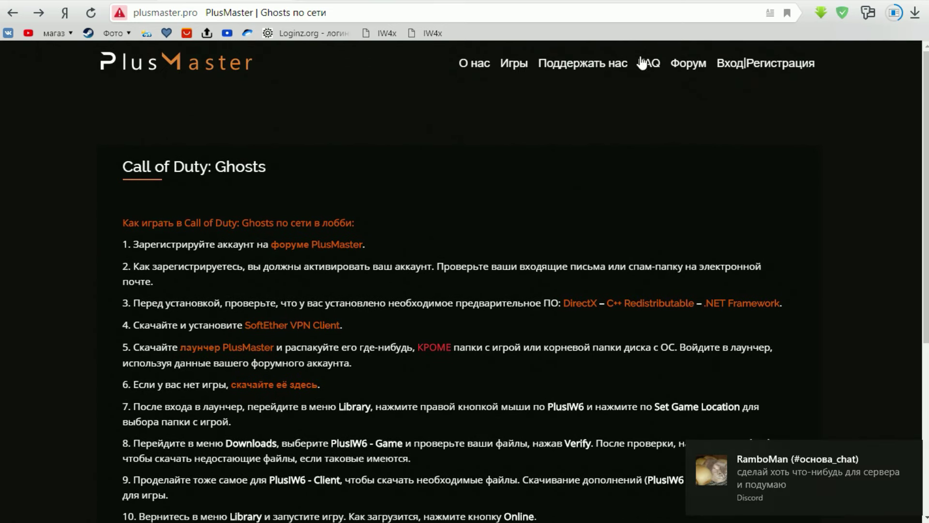
Open the PlusMaster forum Sign In page.
click(746, 62)
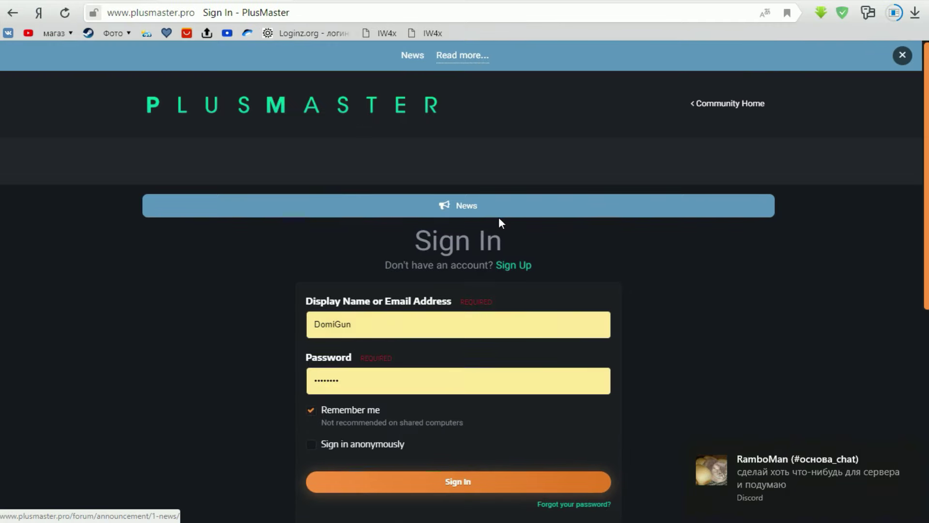
scroll(498, 242, down, 4)
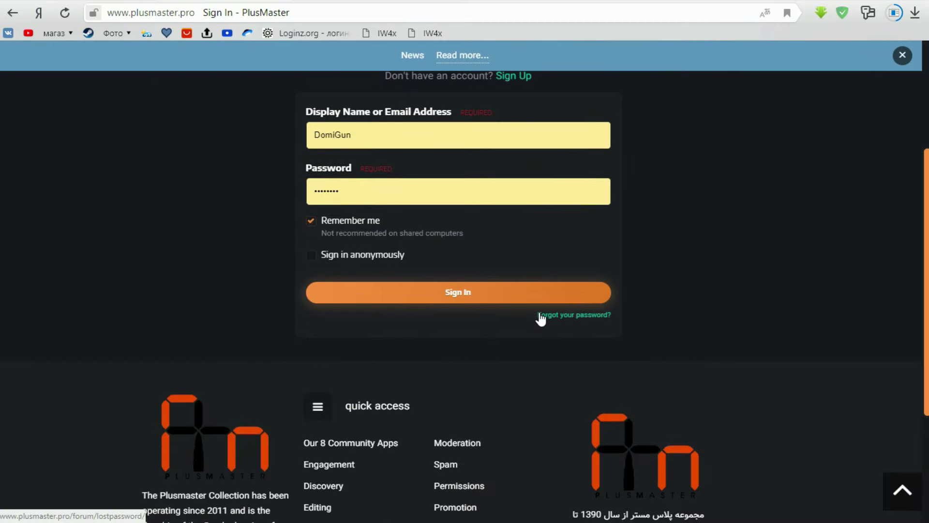
scroll(541, 317, up, 4)
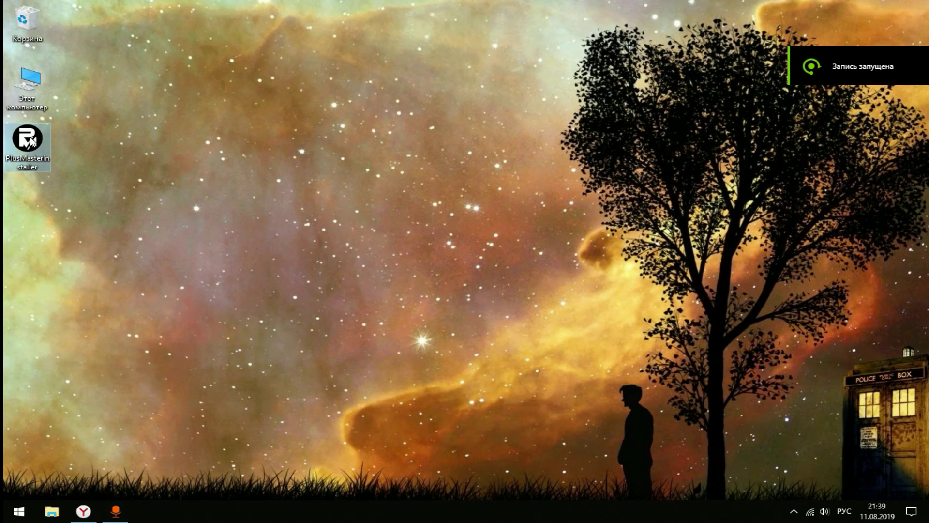
Run PlusMasterInstaller.exe past the security warning, then cancel setup without modifying the system.
double_click(30, 141)
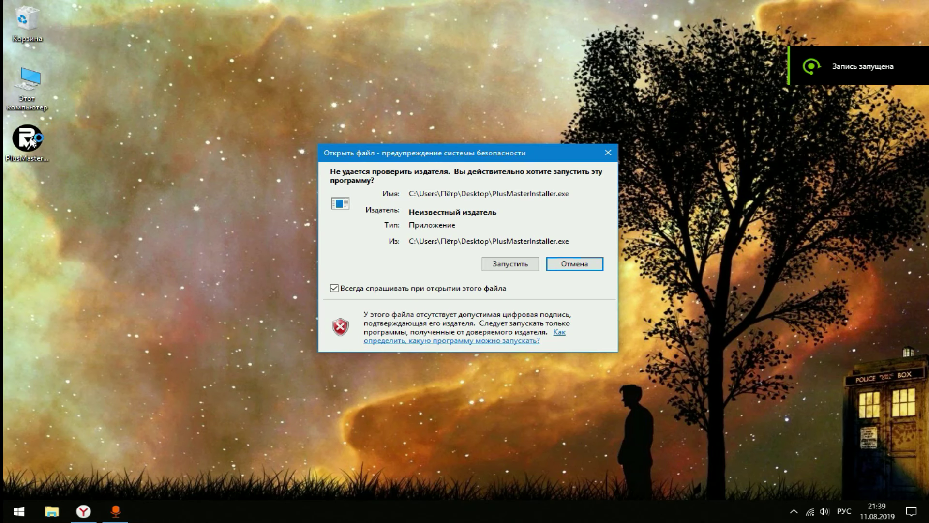
click(520, 263)
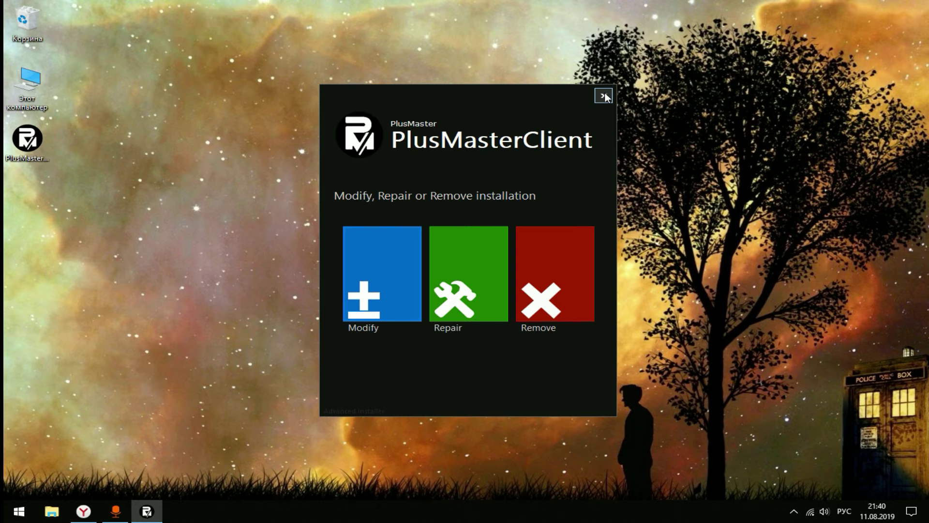
click(604, 96)
click(501, 282)
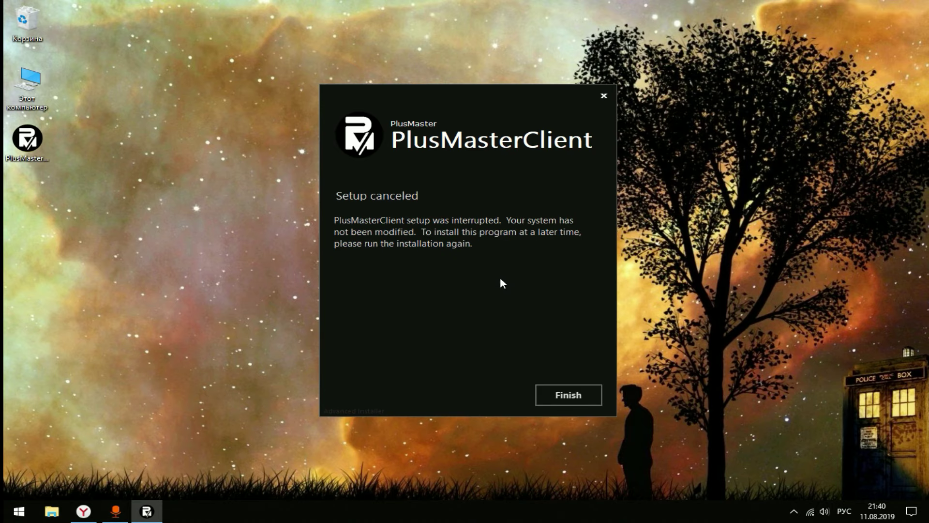
click(603, 96)
Launch PlusMaster.exe as administrator and open the Call Of Duty Ghosts game settings.
click(19, 511)
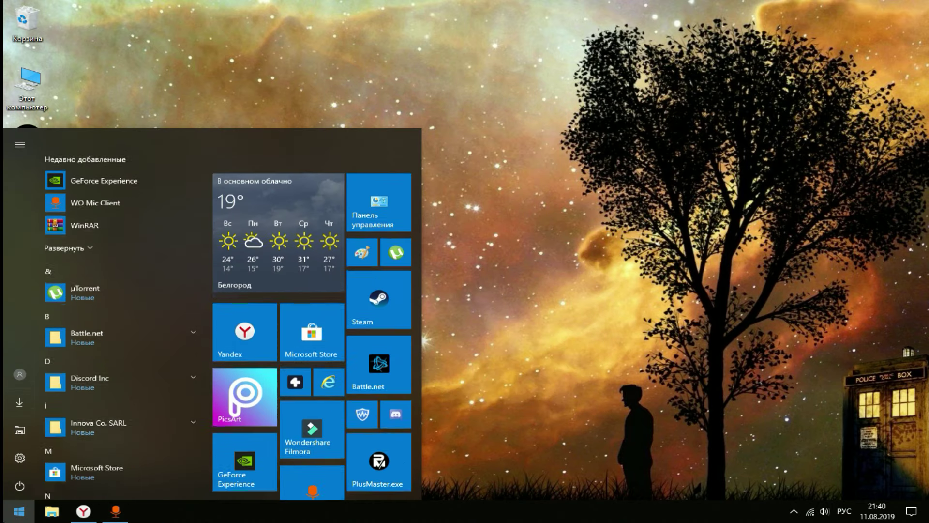
click(377, 428)
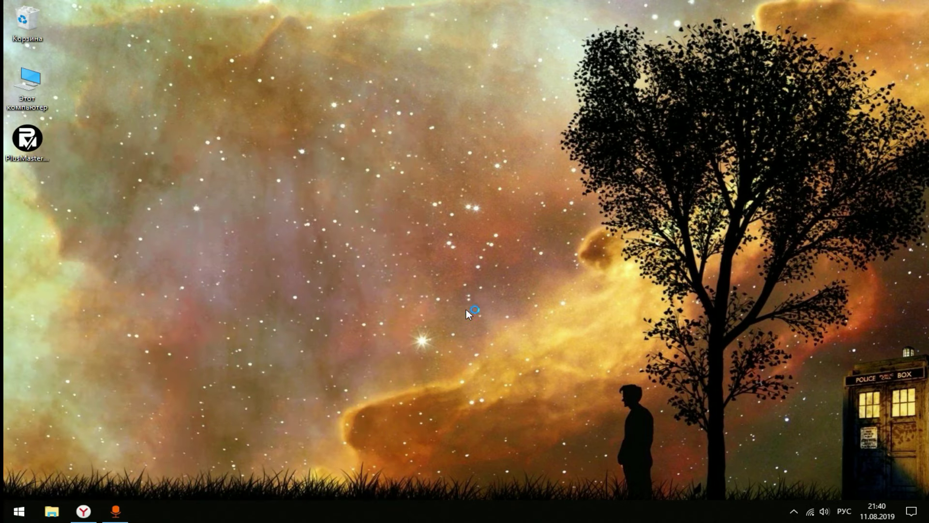
click(422, 337)
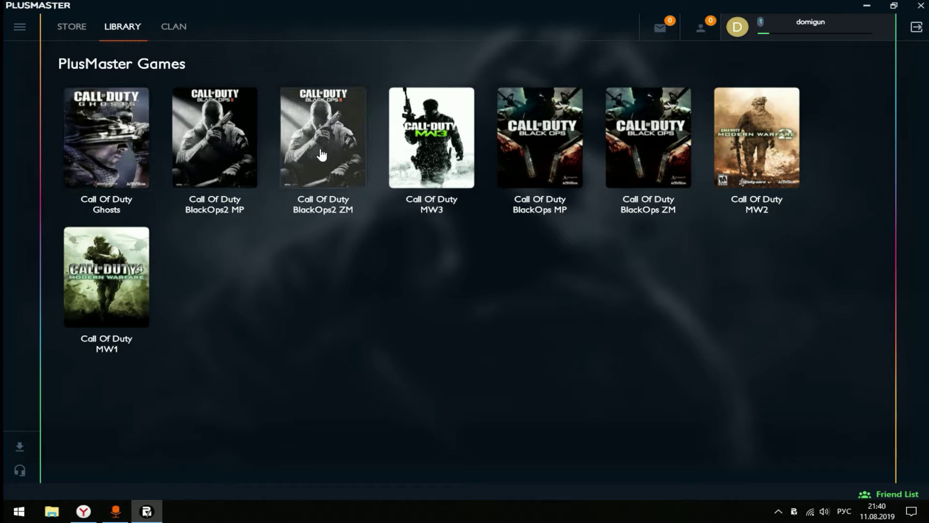
click(112, 115)
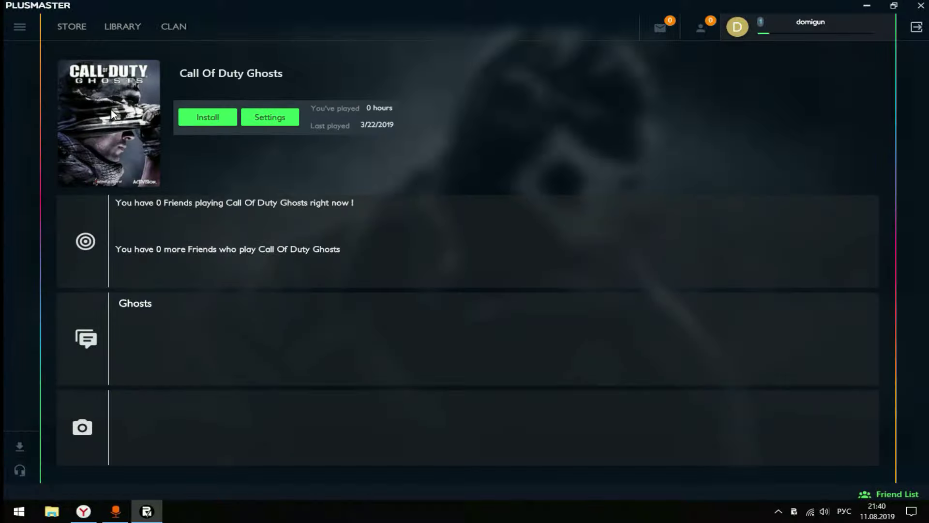
click(279, 120)
Set the Ghosts game folder to F:\STEAM\steamapps\common\Call of Duty Ghosts\ and save the settings.
click(348, 124)
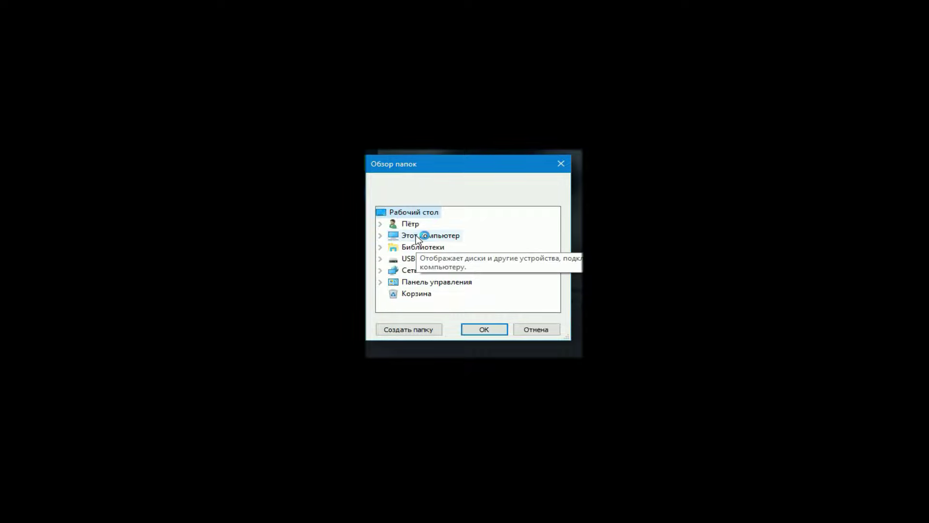
double_click(415, 238)
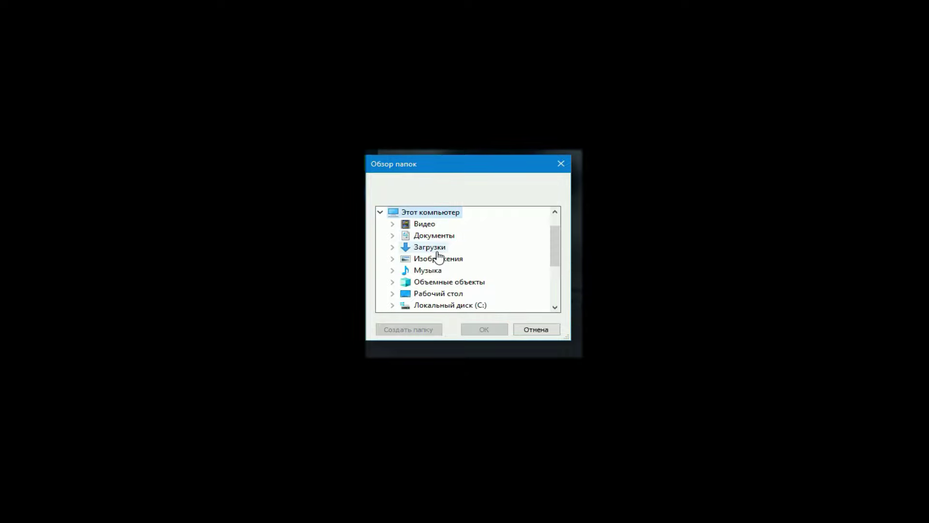
scroll(459, 271, down, 1)
double_click(483, 294)
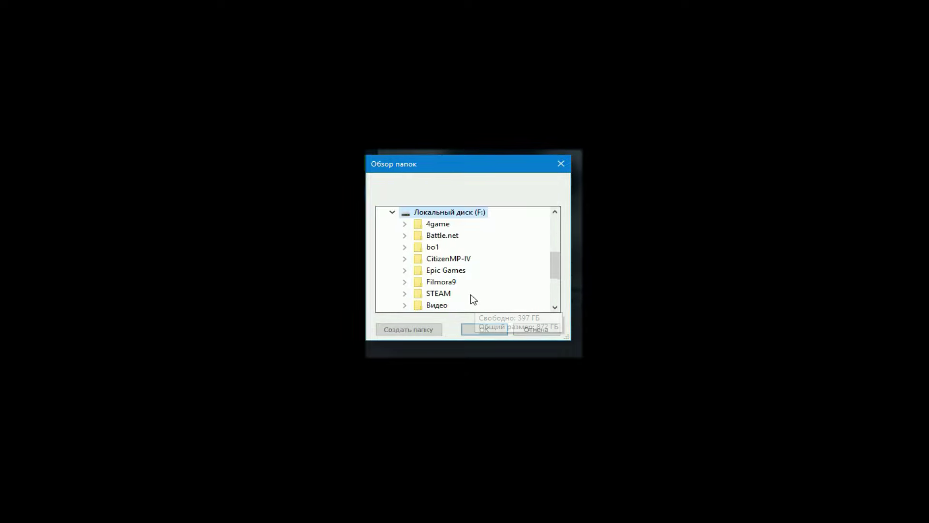
scroll(474, 283, down, 2)
double_click(451, 225)
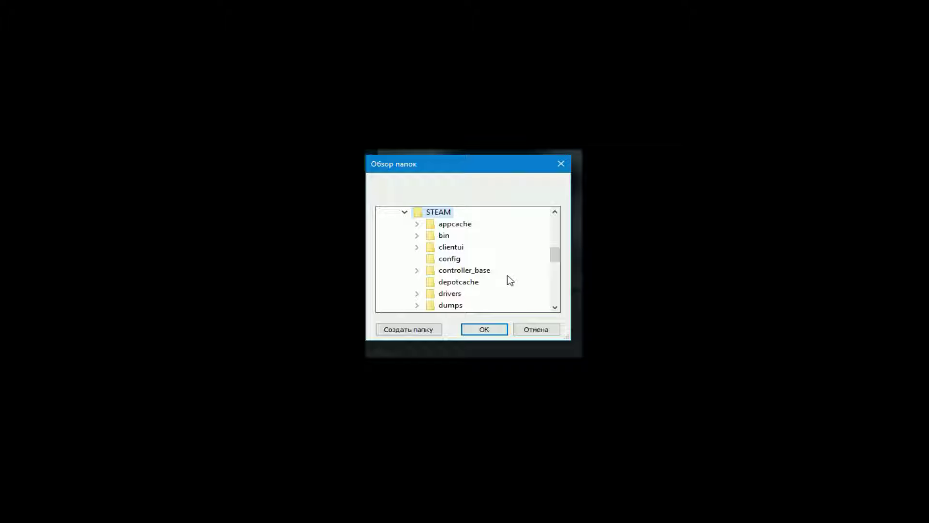
scroll(505, 280, down, 2)
scroll(503, 284, down, 1)
scroll(506, 283, down, 1)
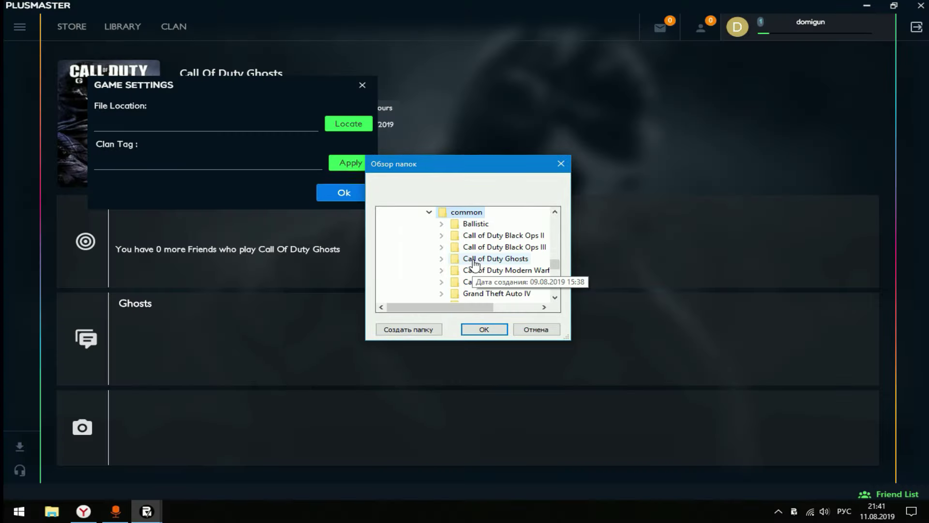
double_click(477, 260)
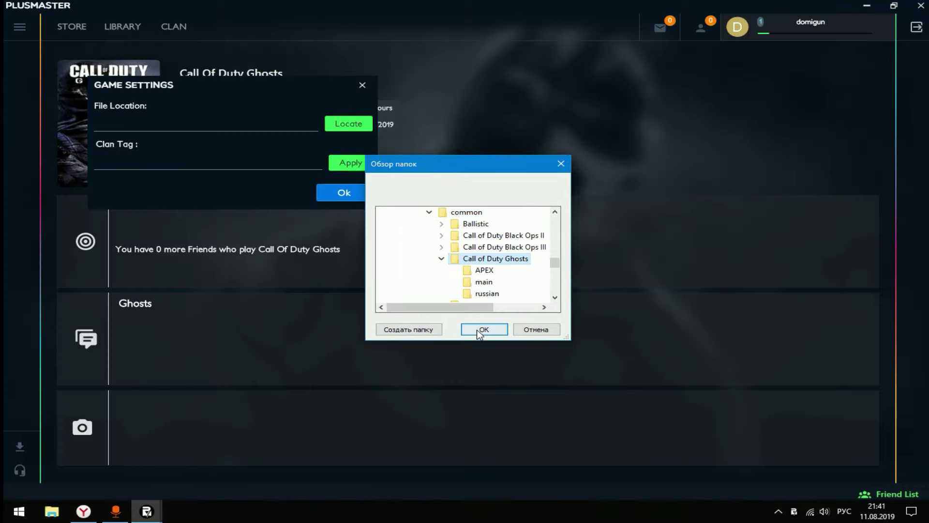
click(479, 330)
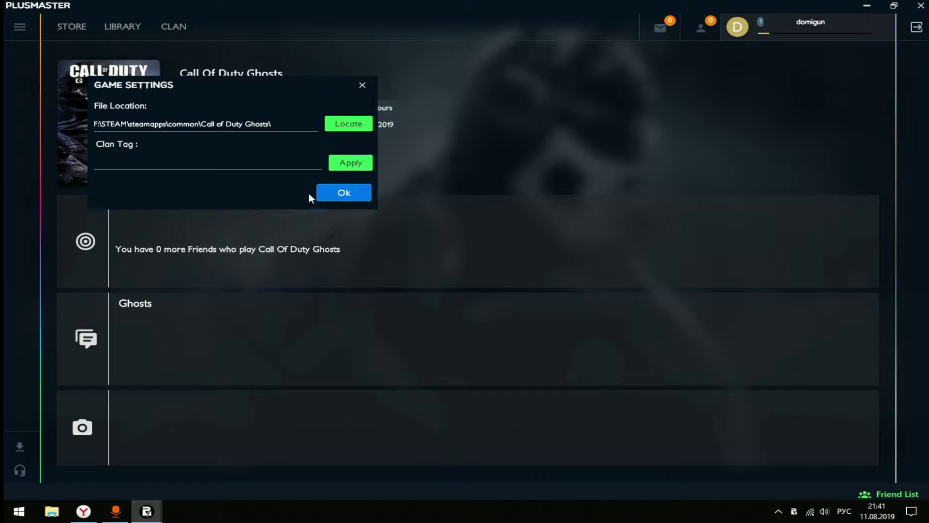
click(345, 193)
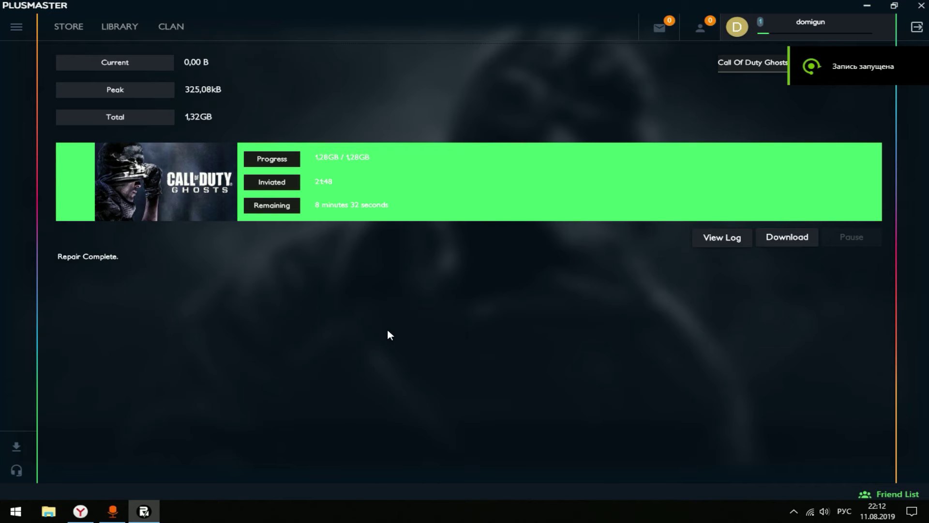
After the repair completes, reopen Call Of Duty Ghosts from the Library.
click(122, 30)
click(100, 134)
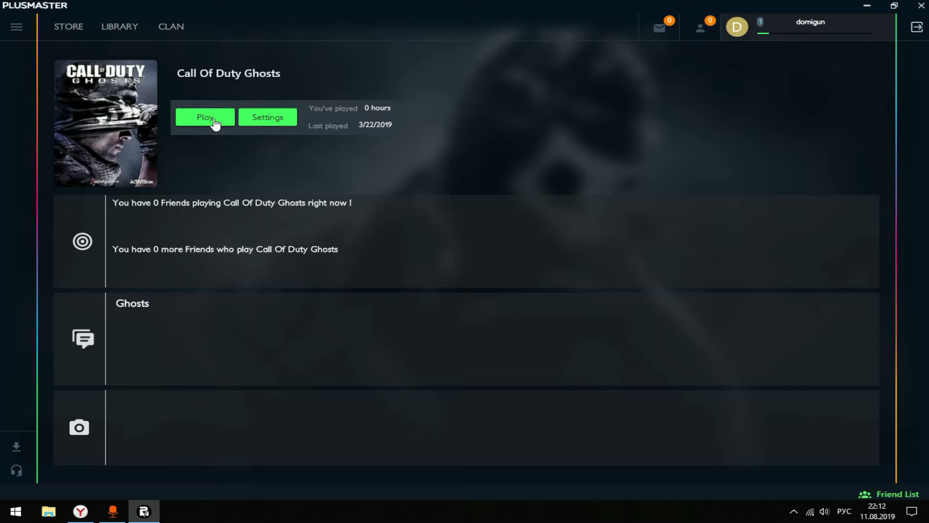
Start Ghosts and search for an online Стандарт Ком. бой match.
click(215, 124)
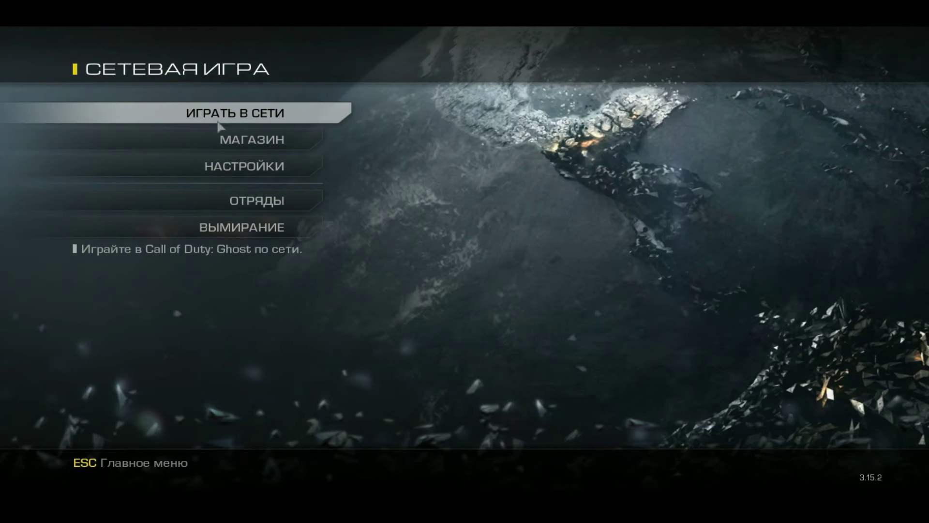
click(248, 115)
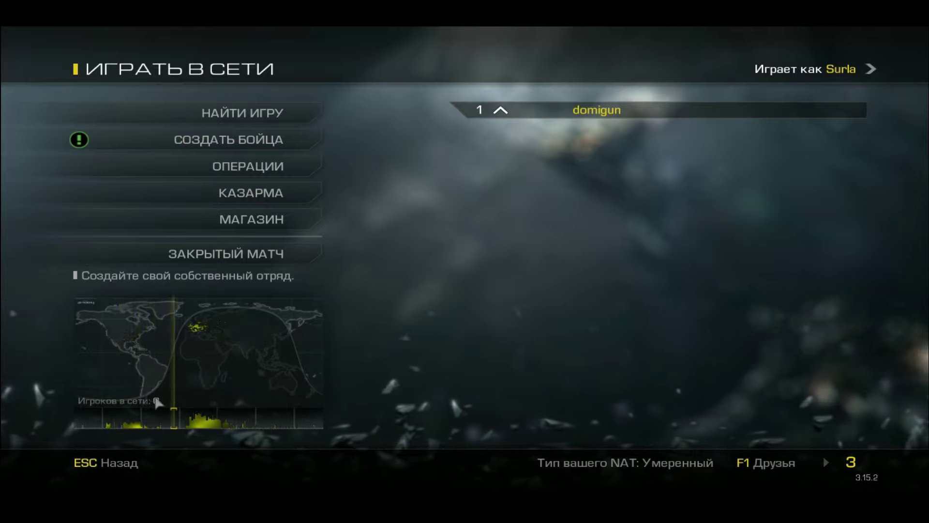
click(253, 114)
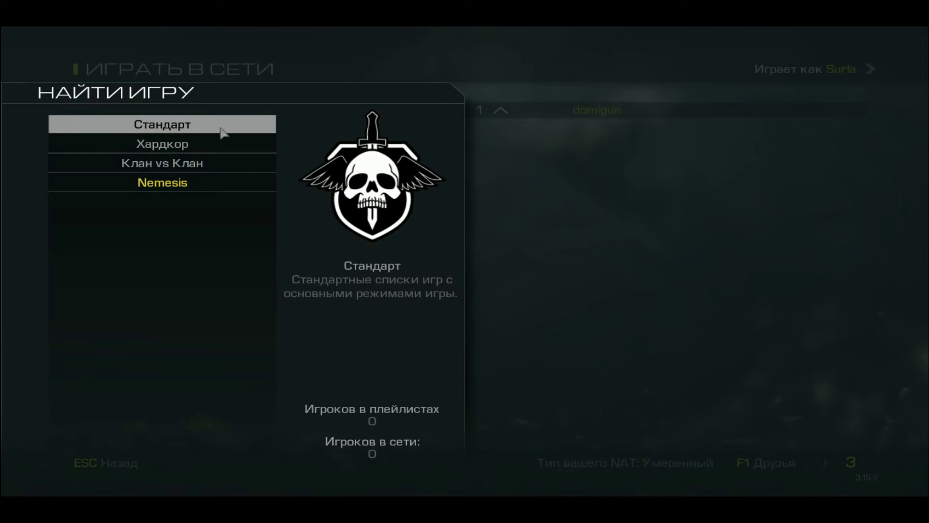
click(204, 127)
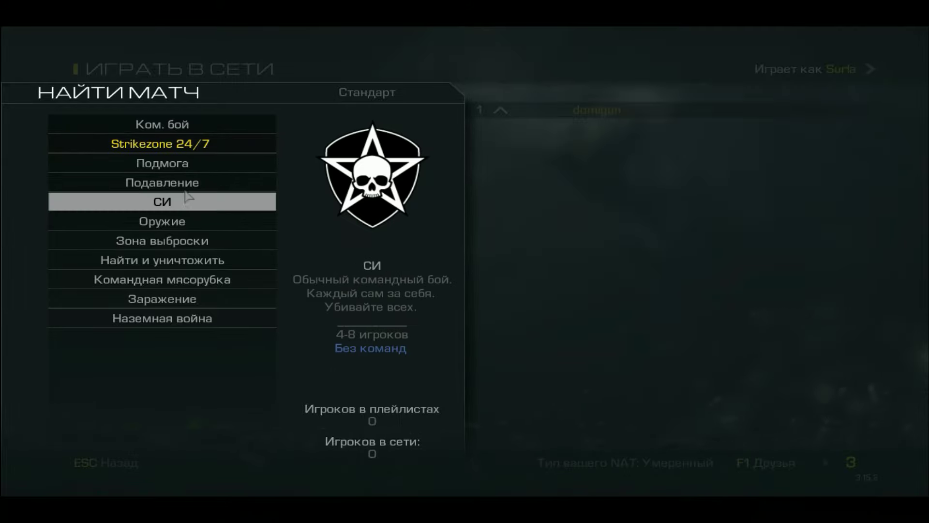
click(170, 124)
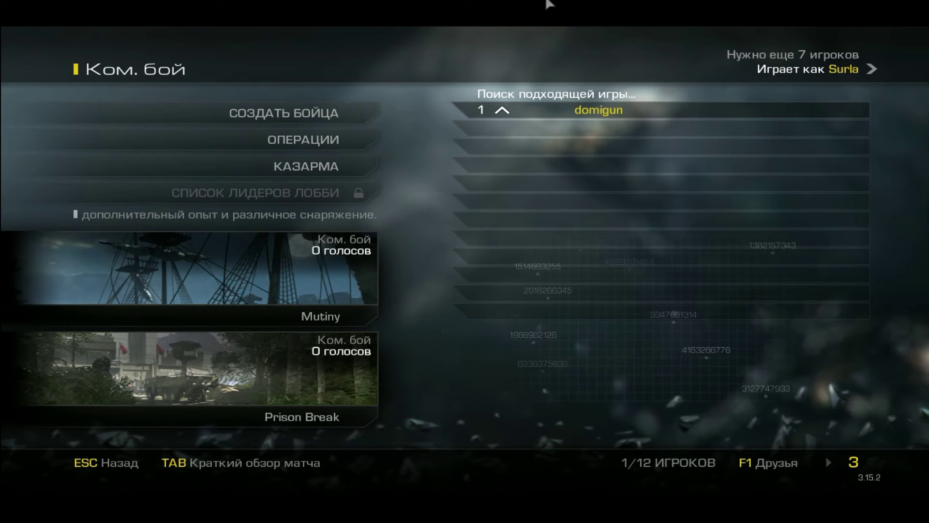